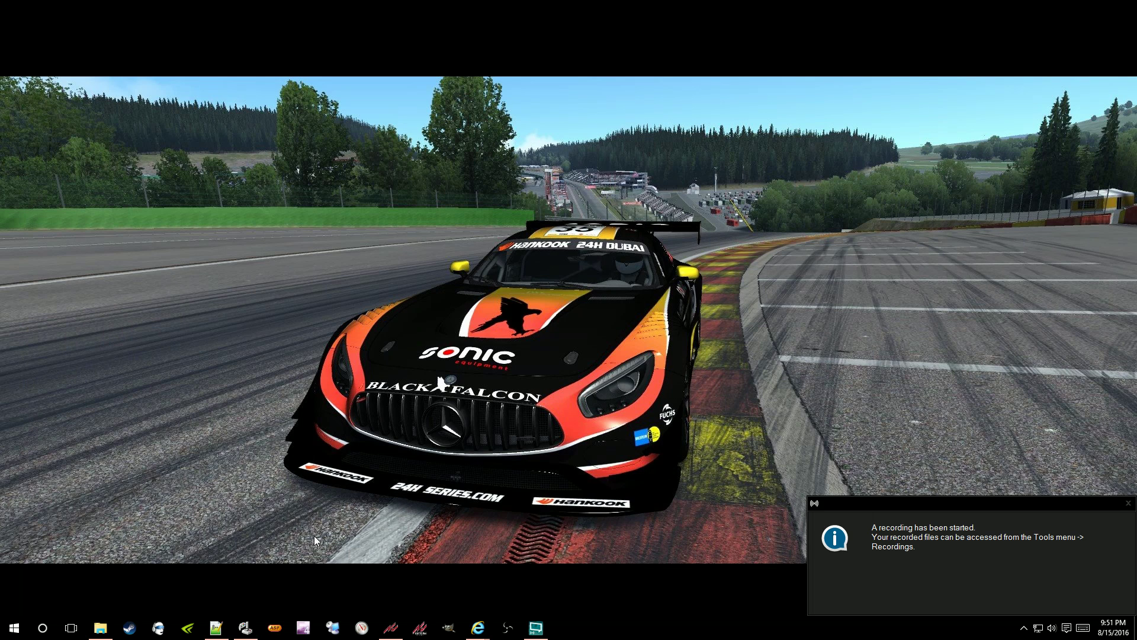
- Switch from Assetto Corsa to Notepad++ showing settings.ini with its [mazda_787b] entry
{"action": "left_click", "coordinate": [216, 627]}
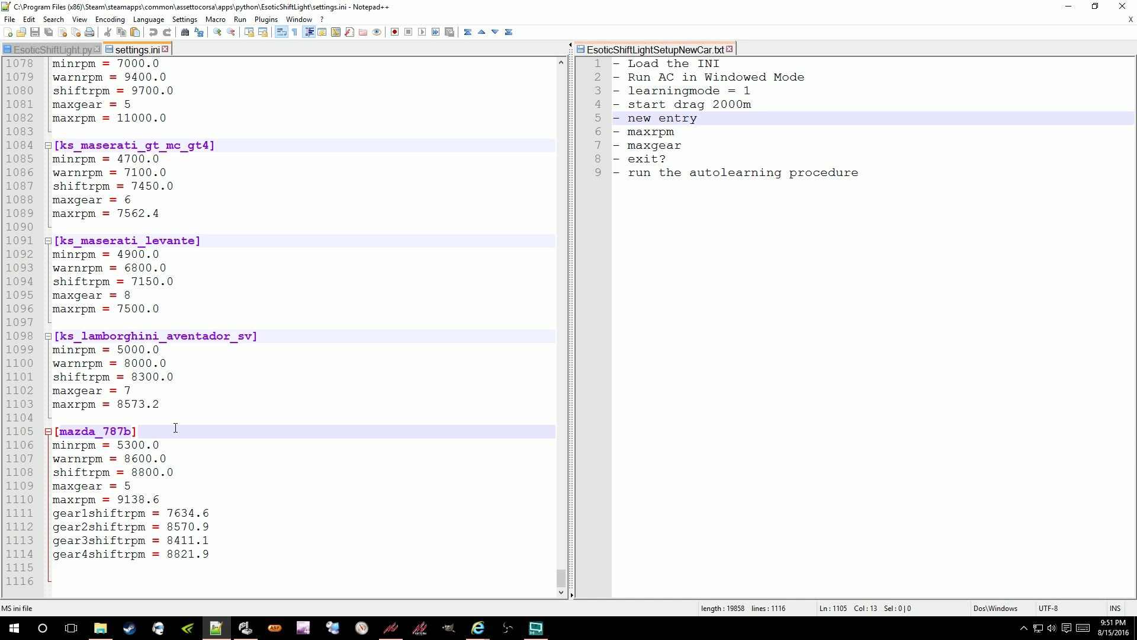
{"action": "left_click", "coordinate": [535, 627]}
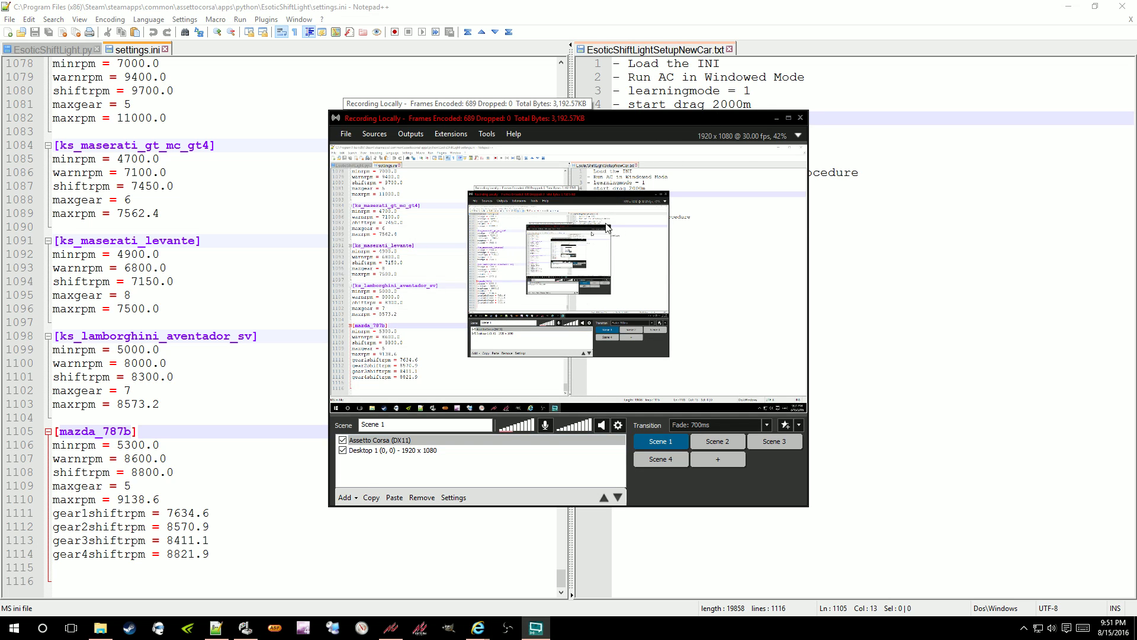
{"action": "left_click", "coordinate": [776, 118]}
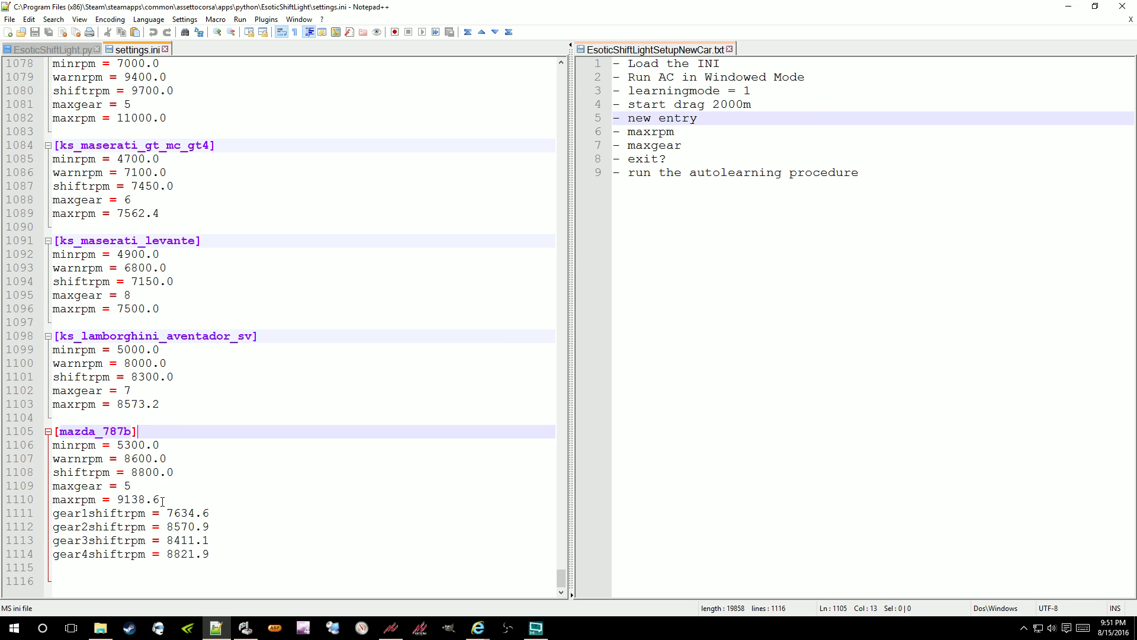
{"action": "left_click_drag", "start_coordinate": [231, 554], "coordinate": [41, 430]}
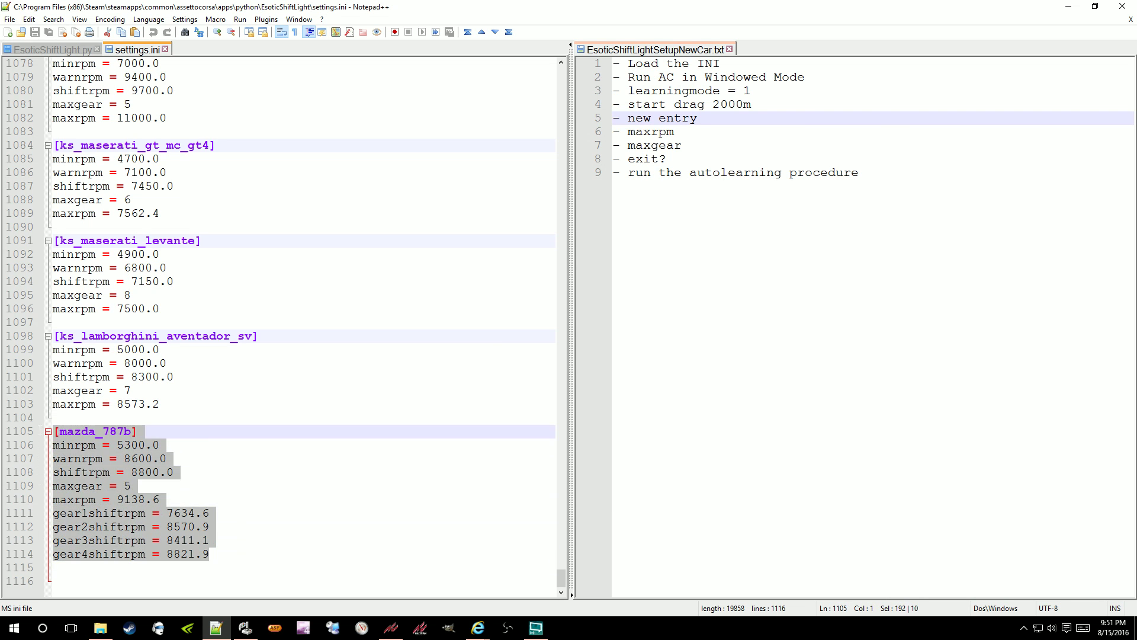
{"action": "left_click", "coordinate": [186, 430]}
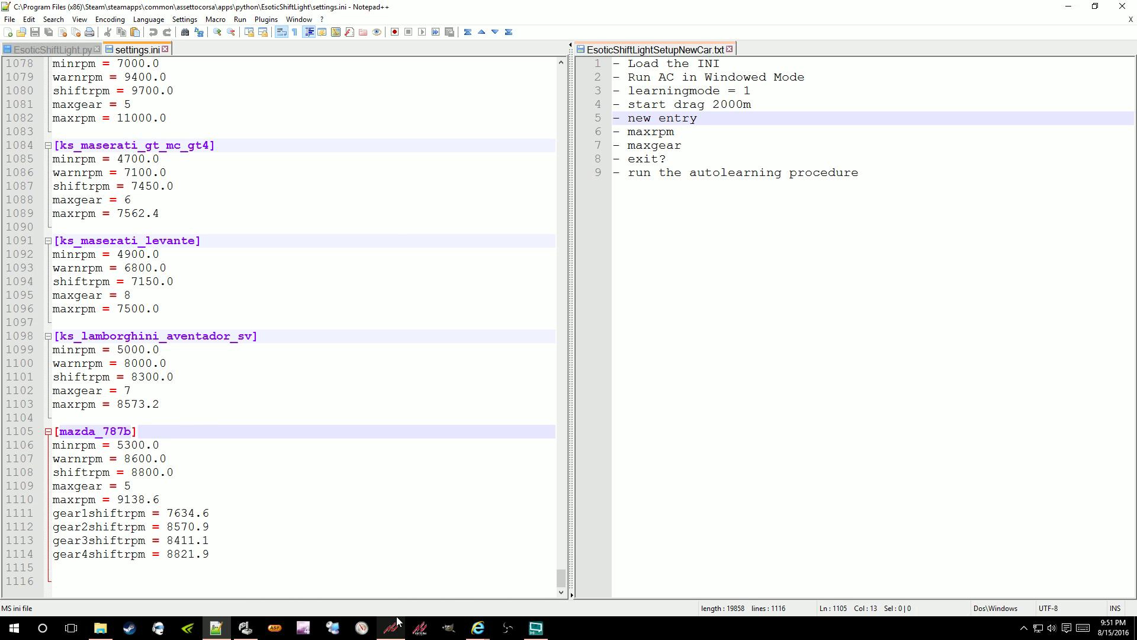
{"action": "mouse_move", "coordinate": [395, 627]}
{"action": "left_click", "coordinate": [391, 628]}
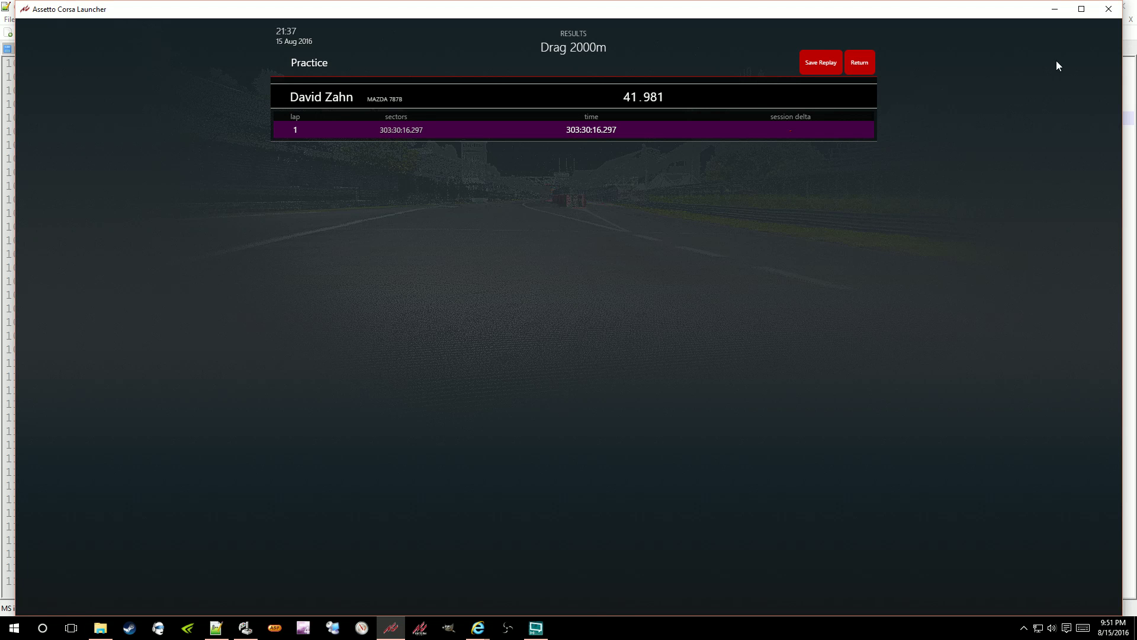
{"action": "left_click", "coordinate": [1054, 9]}
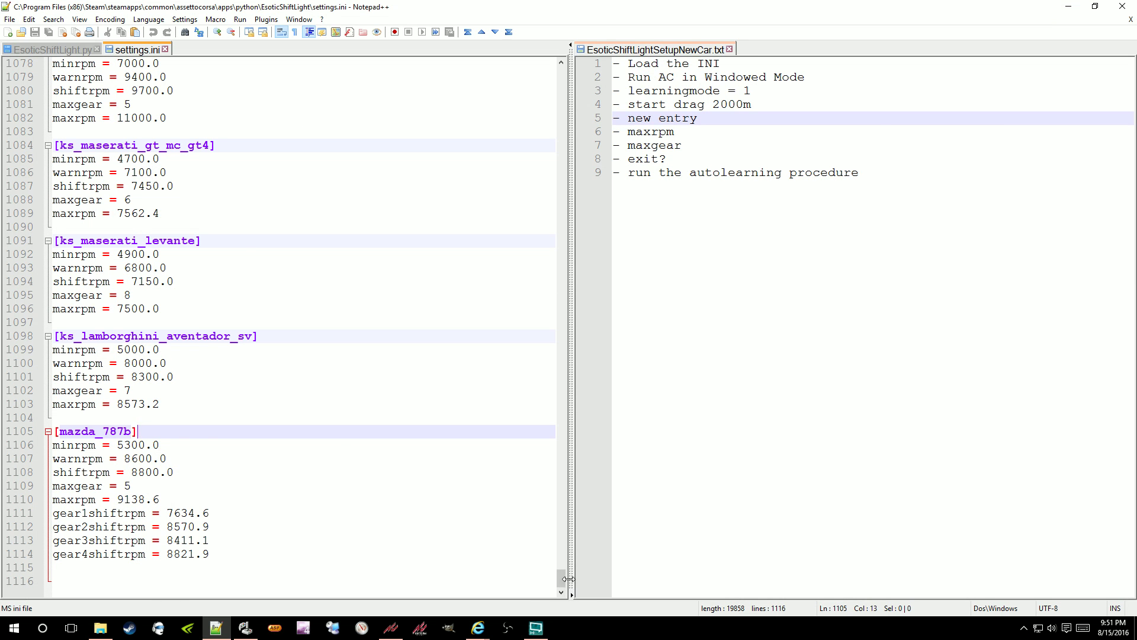
{"action": "left_click_drag", "start_coordinate": [561, 584], "coordinate": [593, 102]}
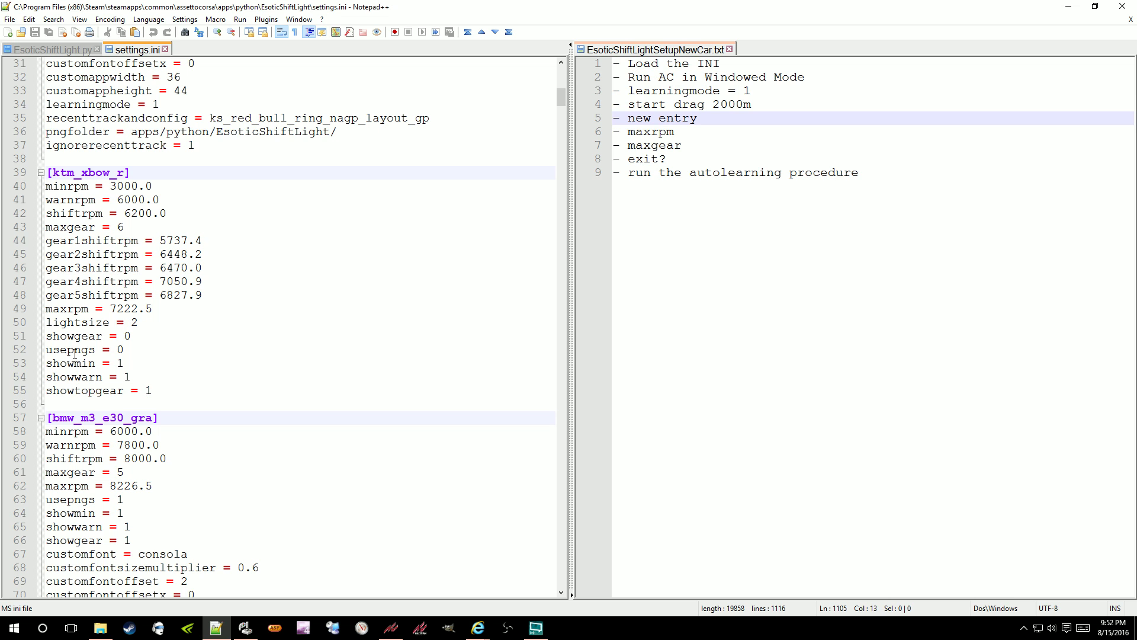
{"action": "scroll", "coordinate": [287, 280], "scroll_direction": "up", "scroll_amount": 10}
{"action": "scroll", "coordinate": [287, 280], "scroll_direction": "down", "scroll_amount": 5}
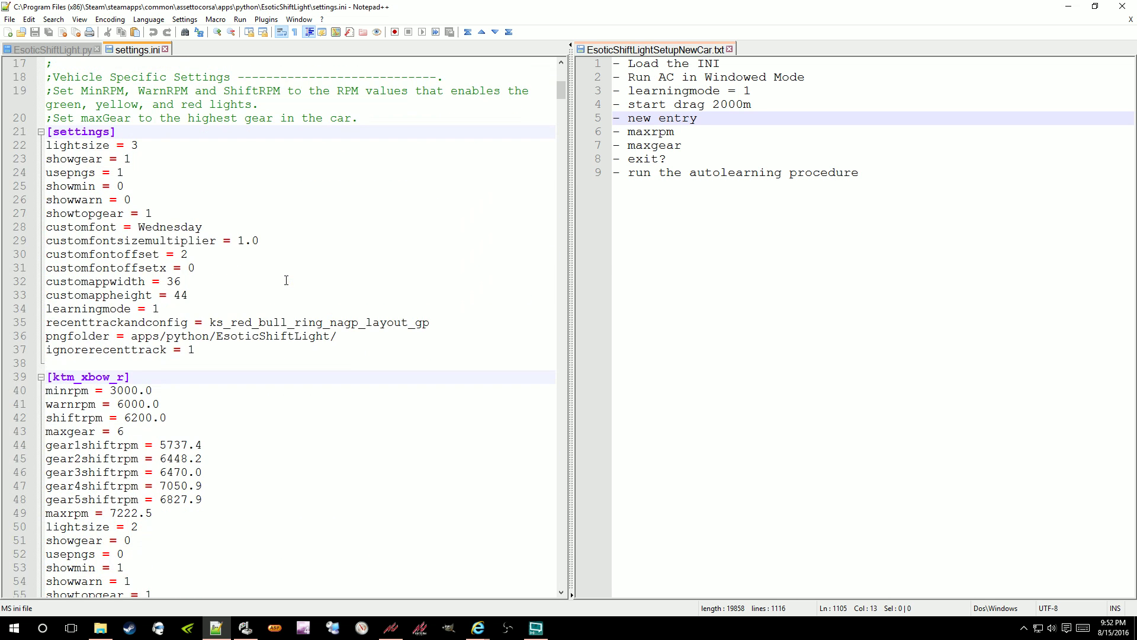
{"action": "double_click", "coordinate": [55, 306]}
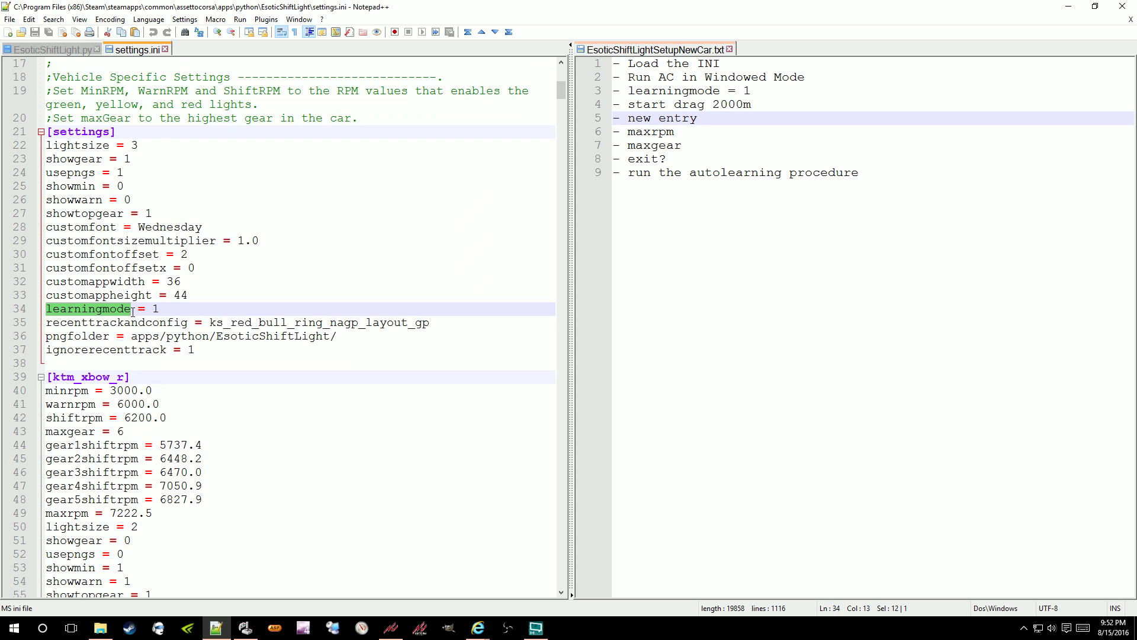
{"action": "left_click", "coordinate": [165, 309]}
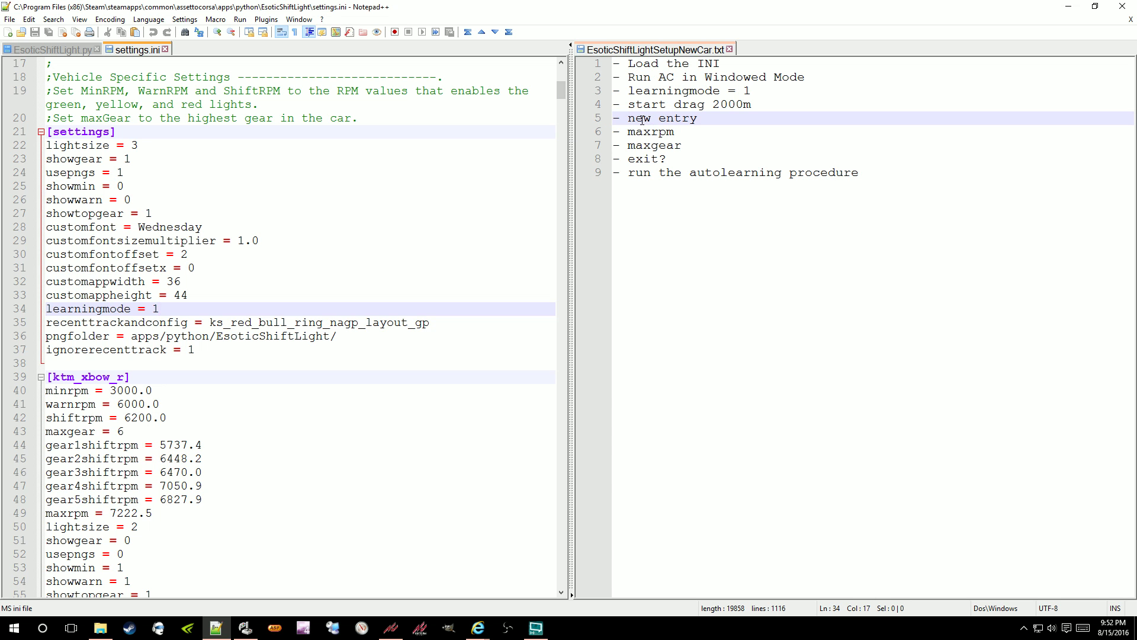
{"action": "left_click_drag", "start_coordinate": [559, 91], "coordinate": [528, 584]}
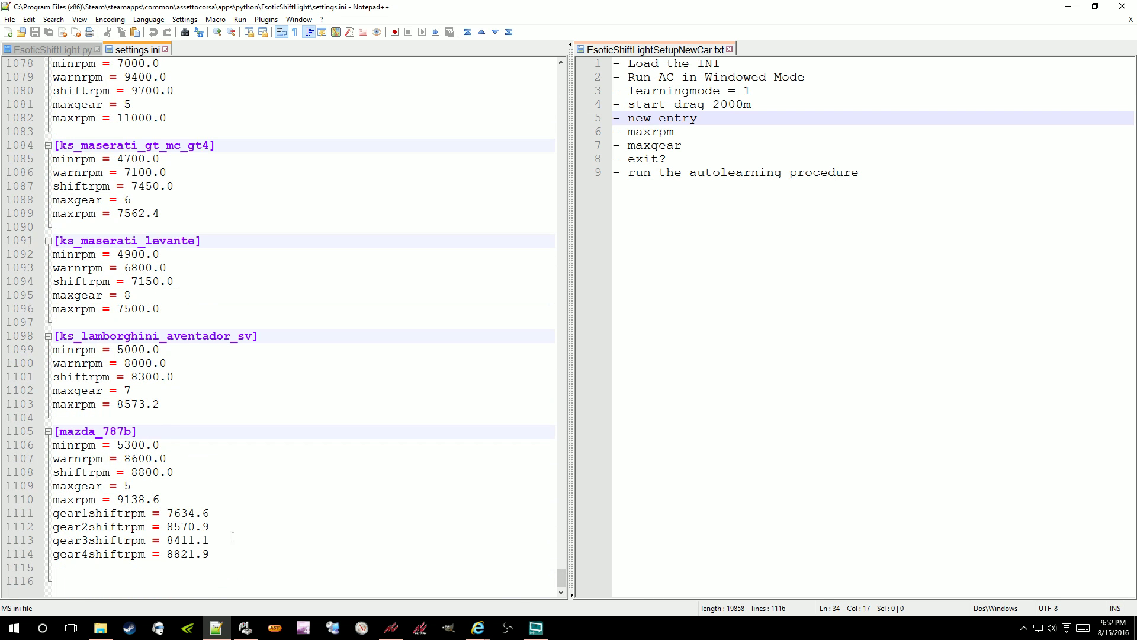
- Leave the Drag 2000m results and start a fresh Mazda 787B practice session
{"action": "left_click", "coordinate": [392, 628]}
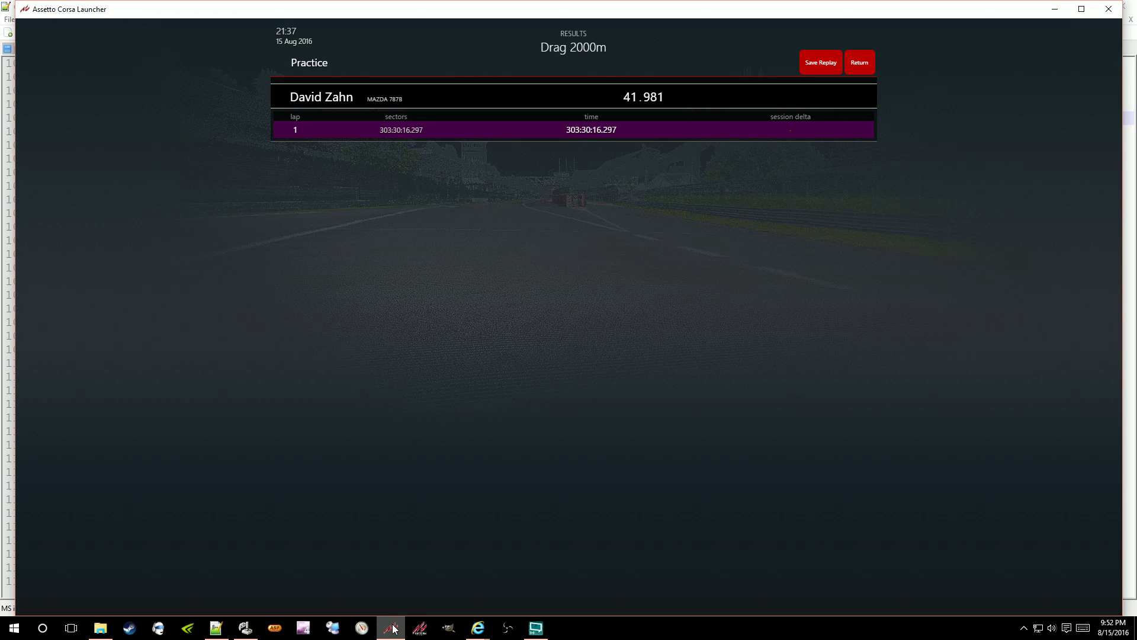
{"action": "left_click", "coordinate": [862, 62]}
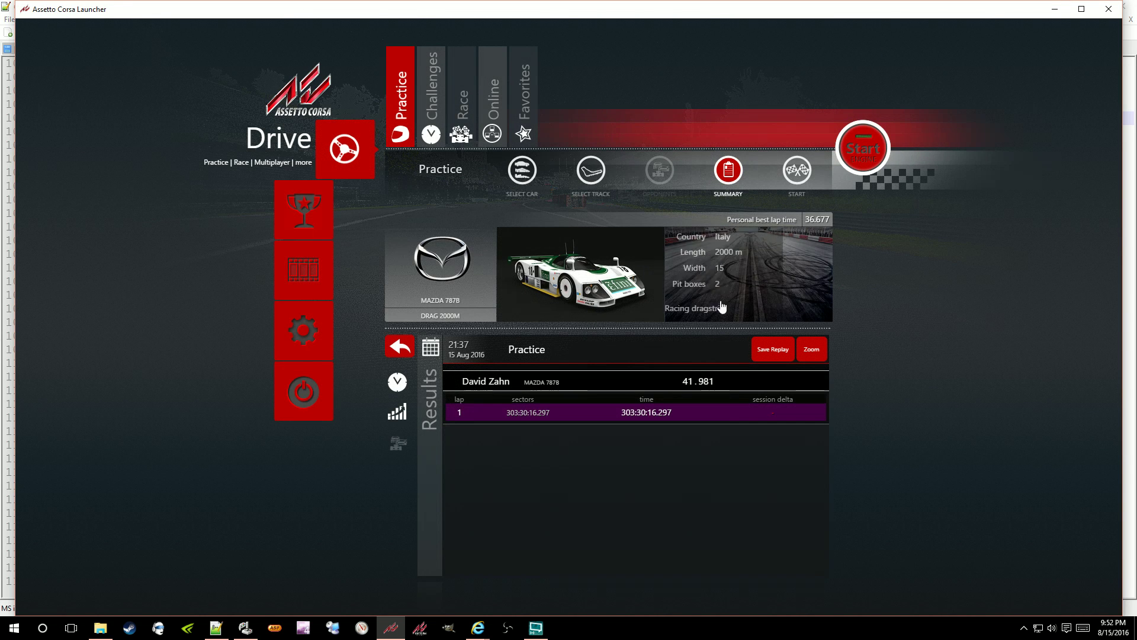
{"action": "left_click", "coordinate": [863, 151]}
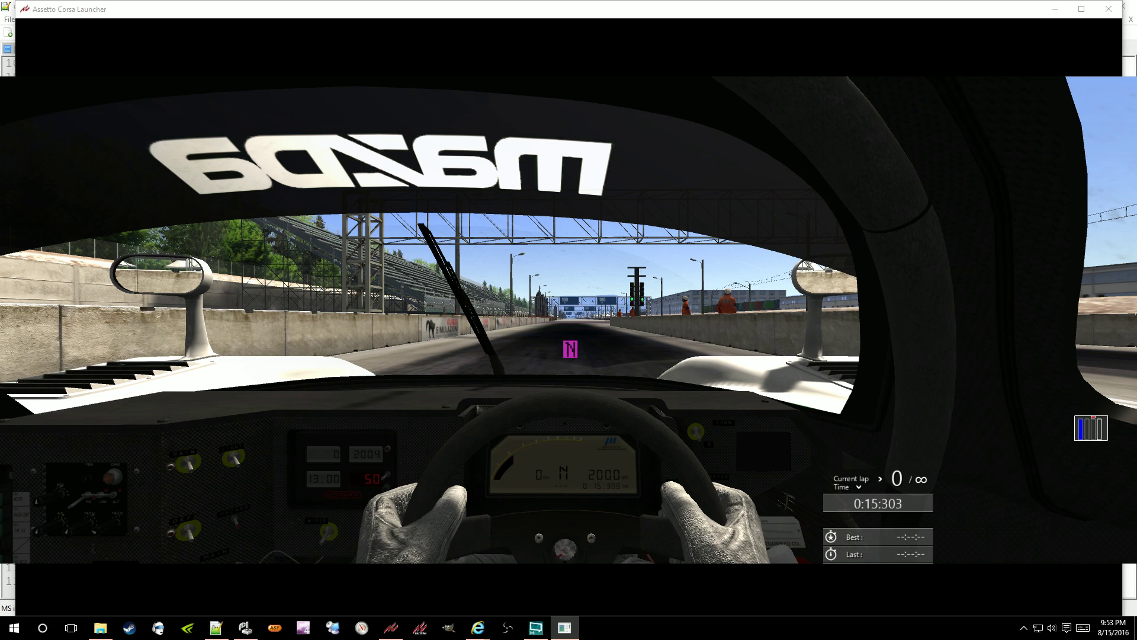
- Accelerate the Mazda 787B down the drag strip to fifth gear, then pause and exit the session
{"action": "key", "text": "Up"}
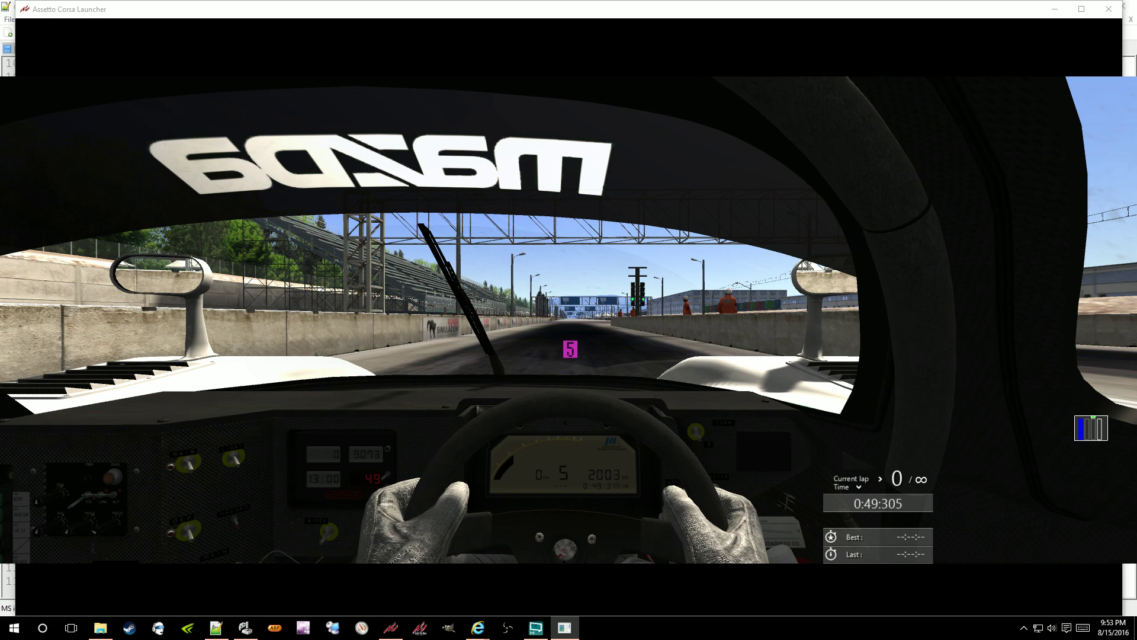
{"action": "key", "text": "Escape"}
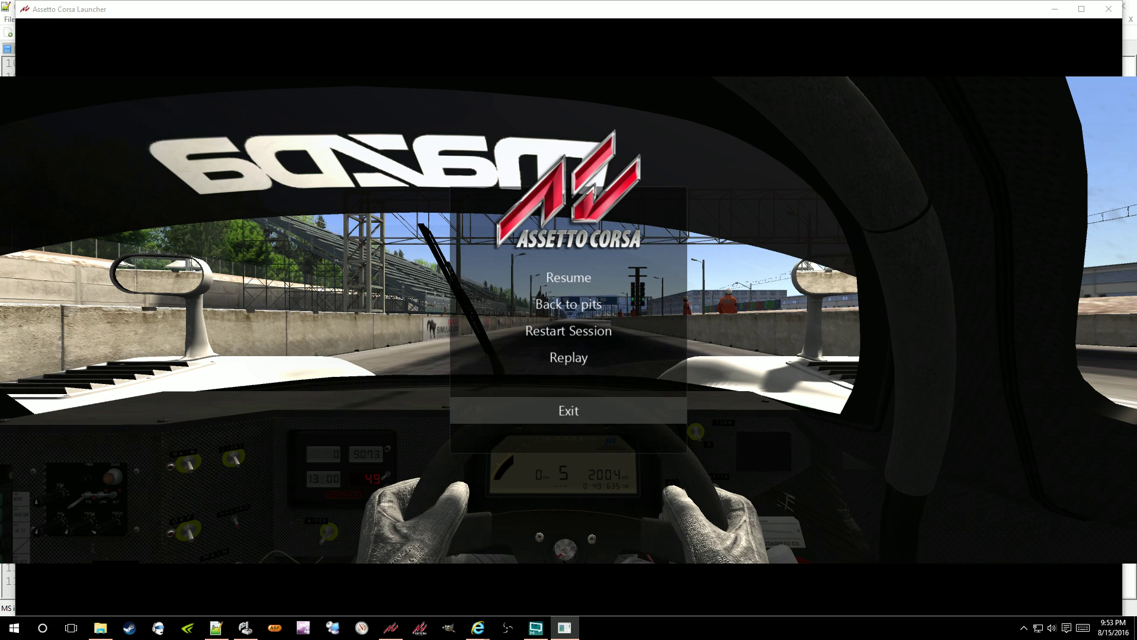
{"action": "key", "text": "Return"}
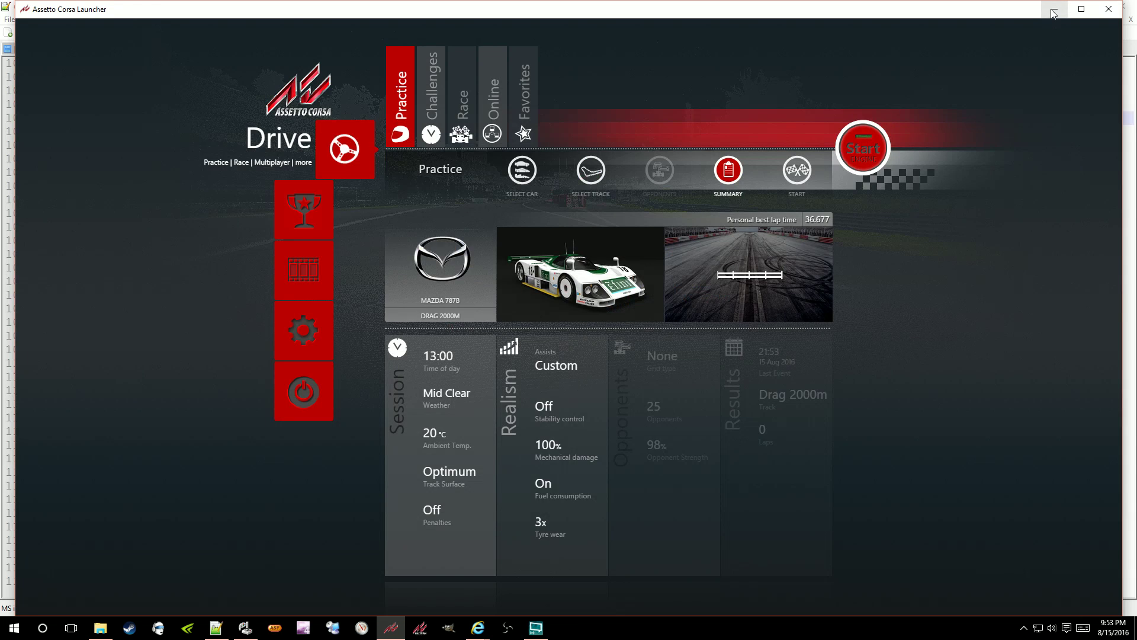
- Check settings.ini's mazda_787b lines: maxgear 5, shiftrpm 8800, warnrpm 8600, minrpm 5300
{"action": "left_click", "coordinate": [1054, 8]}
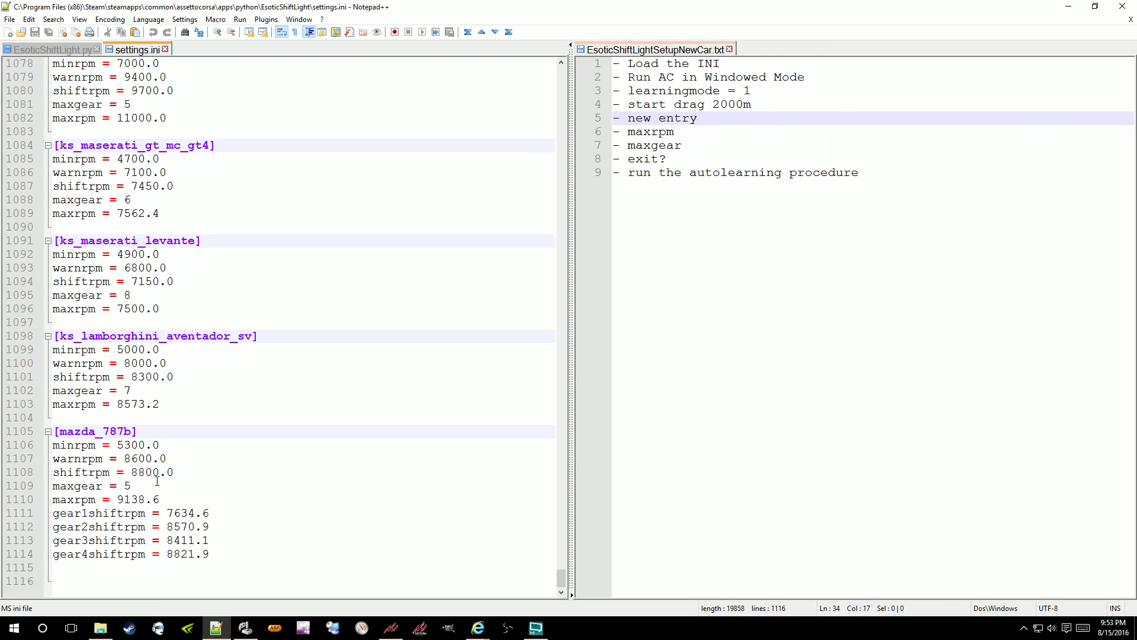
{"action": "left_click", "coordinate": [195, 485]}
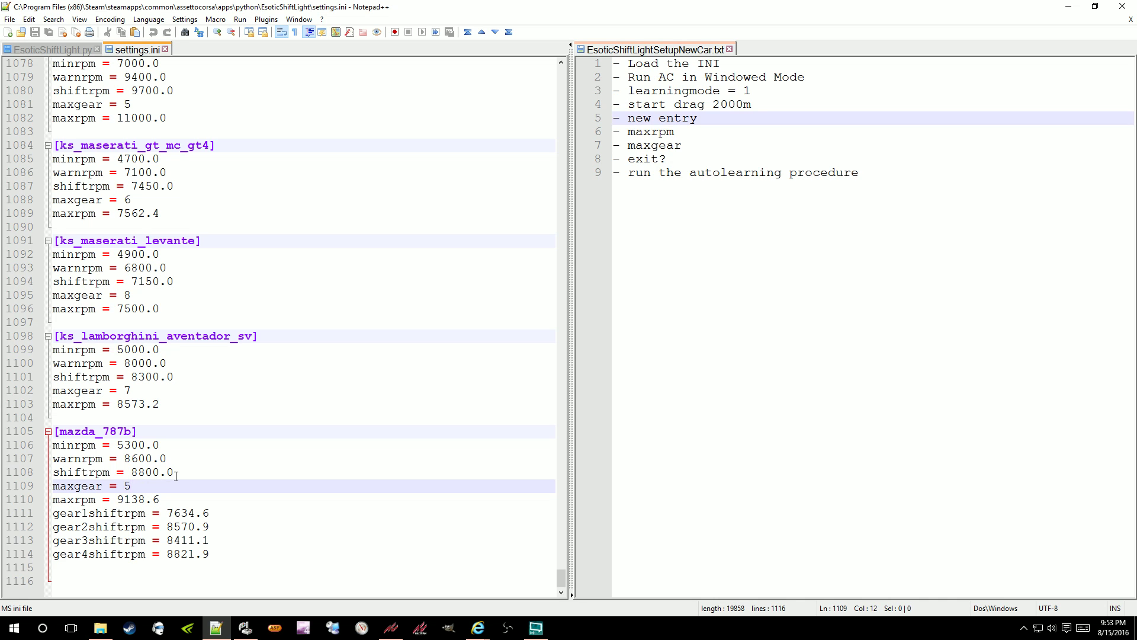
{"action": "left_click", "coordinate": [212, 470]}
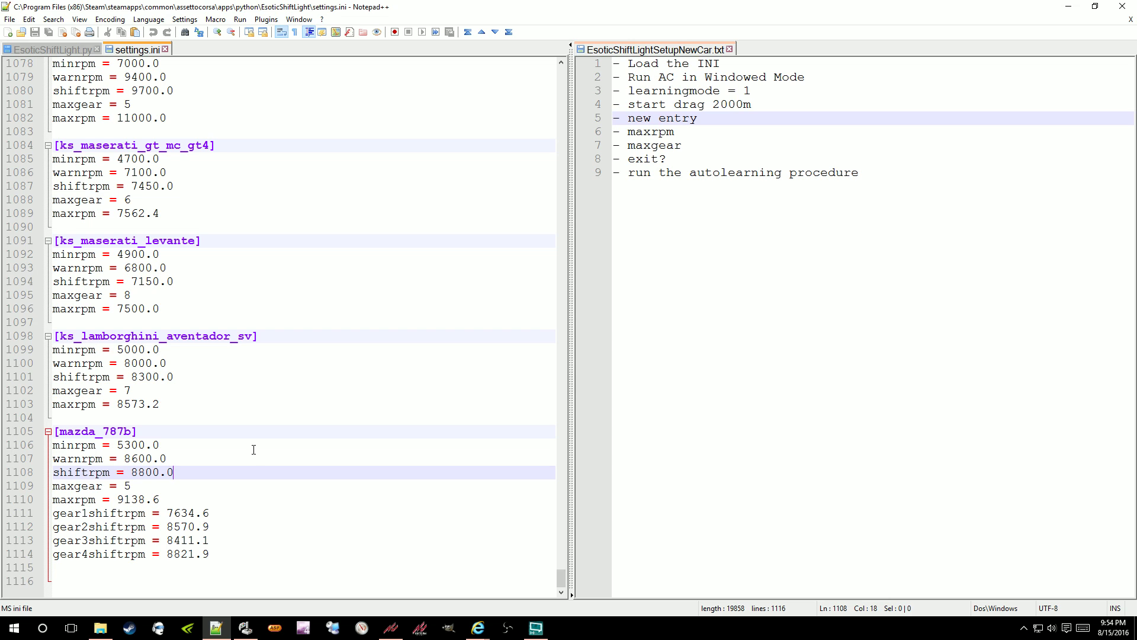
{"action": "key", "text": "Up"}
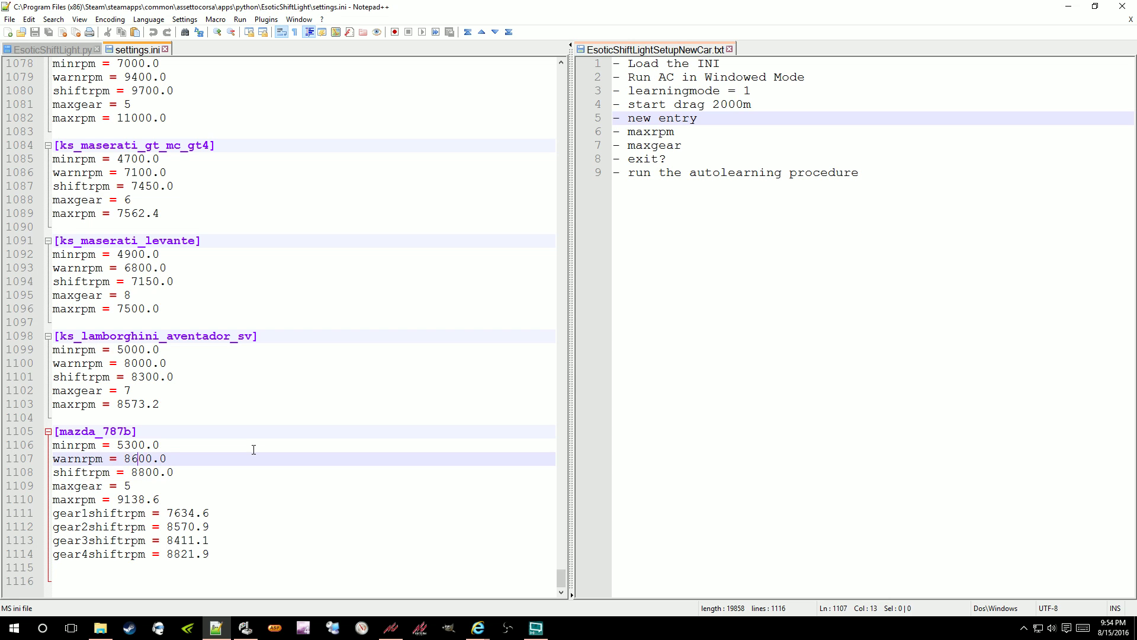
{"action": "key", "text": "Up"}
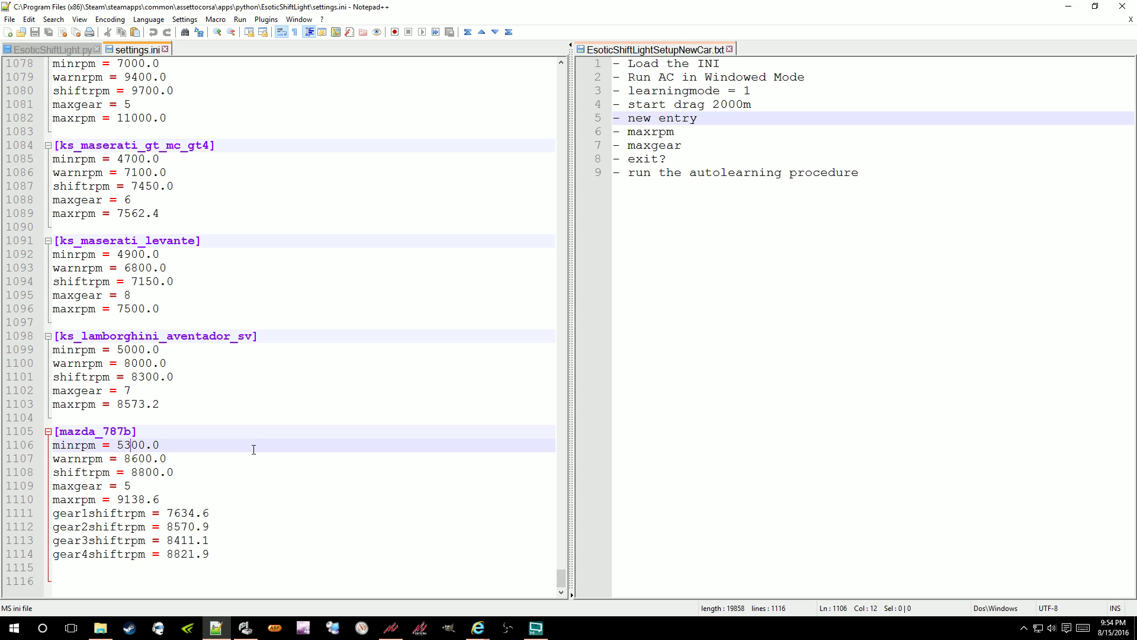
{"action": "key", "text": "Down"}
{"action": "key", "text": "Home"}
{"action": "key", "text": "Up"}
{"action": "key", "text": "Down"}
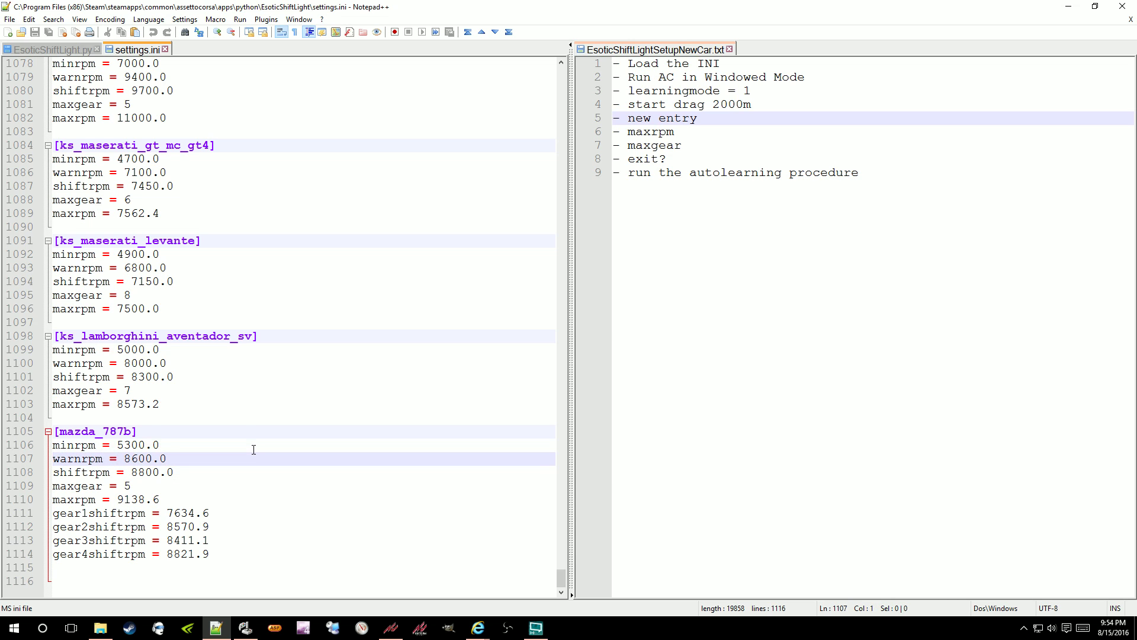
{"action": "left_click", "coordinate": [390, 627]}
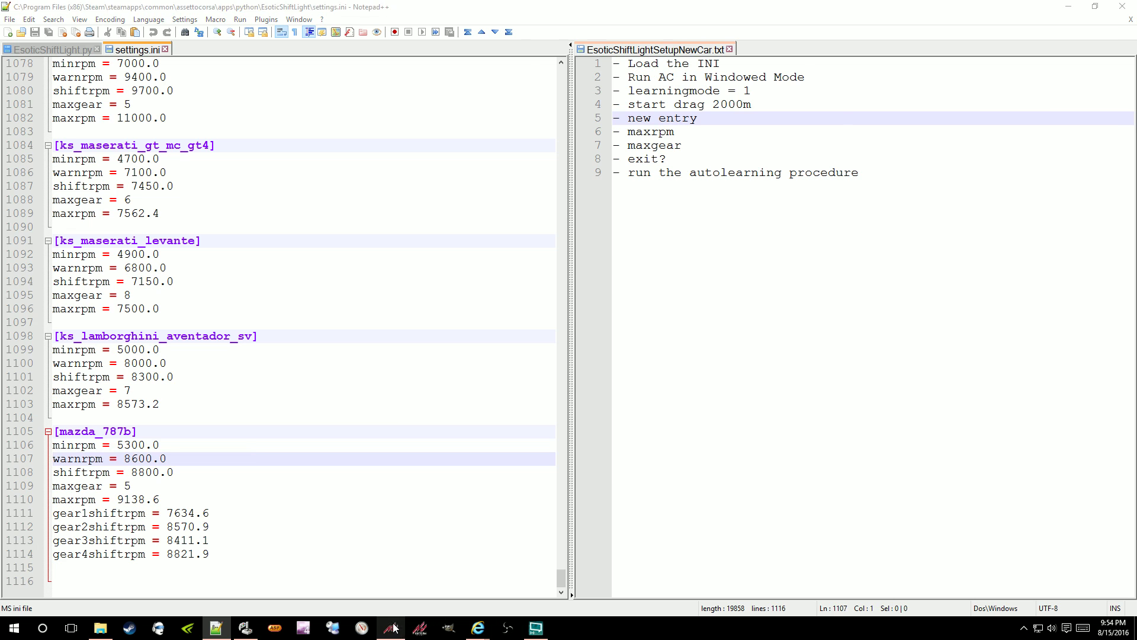
- View the Mazda 787B detail page in the launcher, then return to settings.ini
{"action": "left_click", "coordinate": [645, 305]}
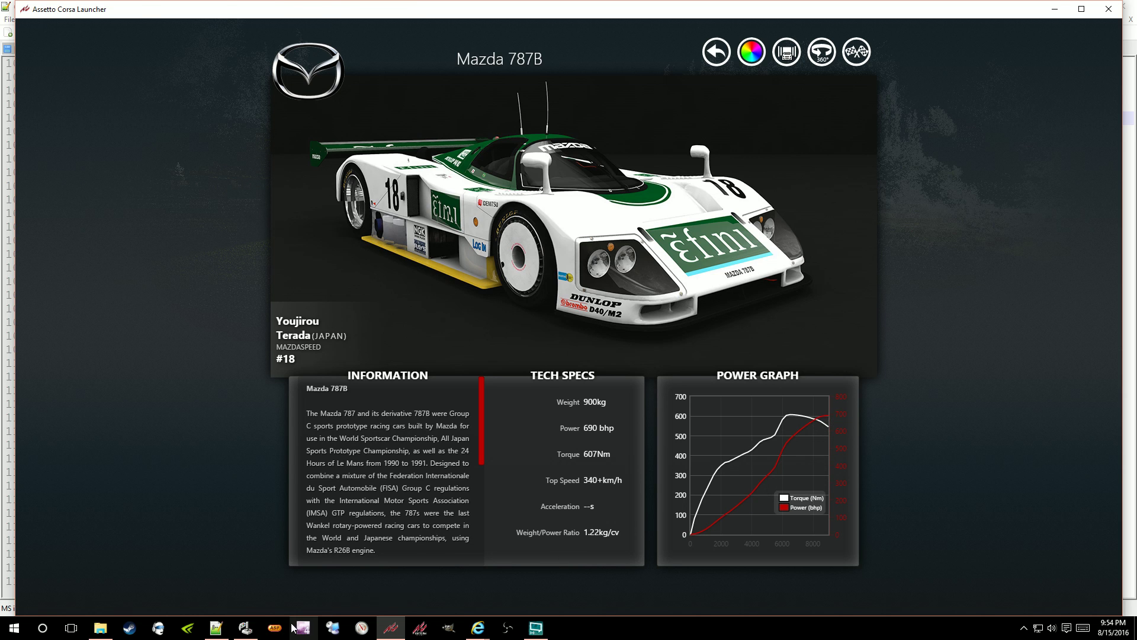
{"action": "left_click", "coordinate": [215, 628]}
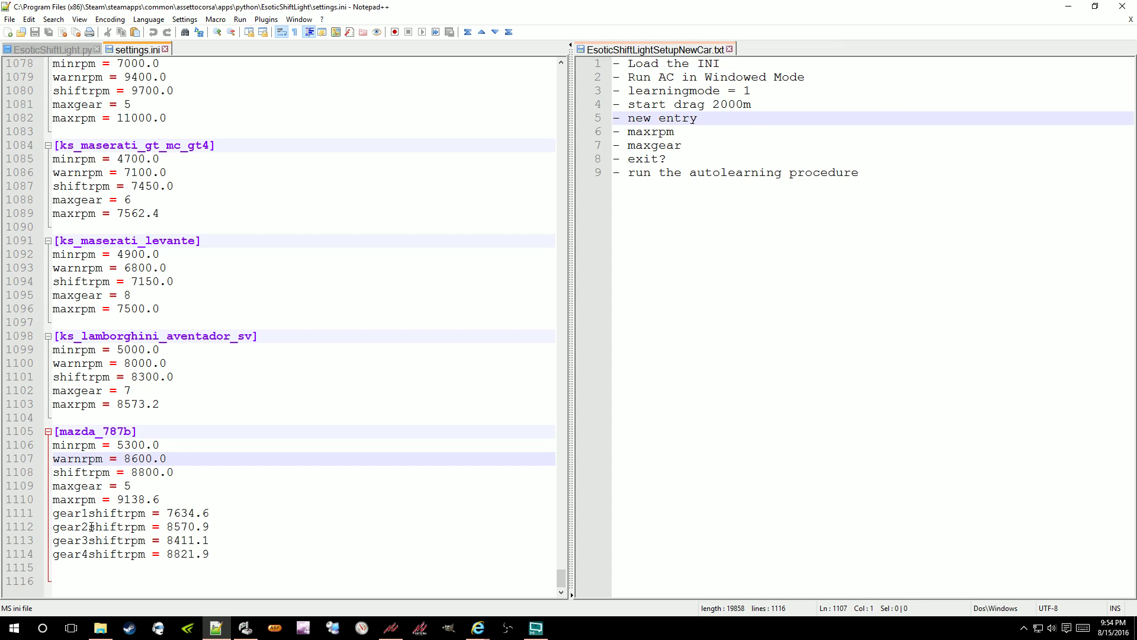
- Highlight the maxrpm value 9138.6 on line 1110, then minimize Notepad++ to reveal the car page
{"action": "left_click", "coordinate": [133, 499]}
{"action": "double_click", "coordinate": [134, 499]}
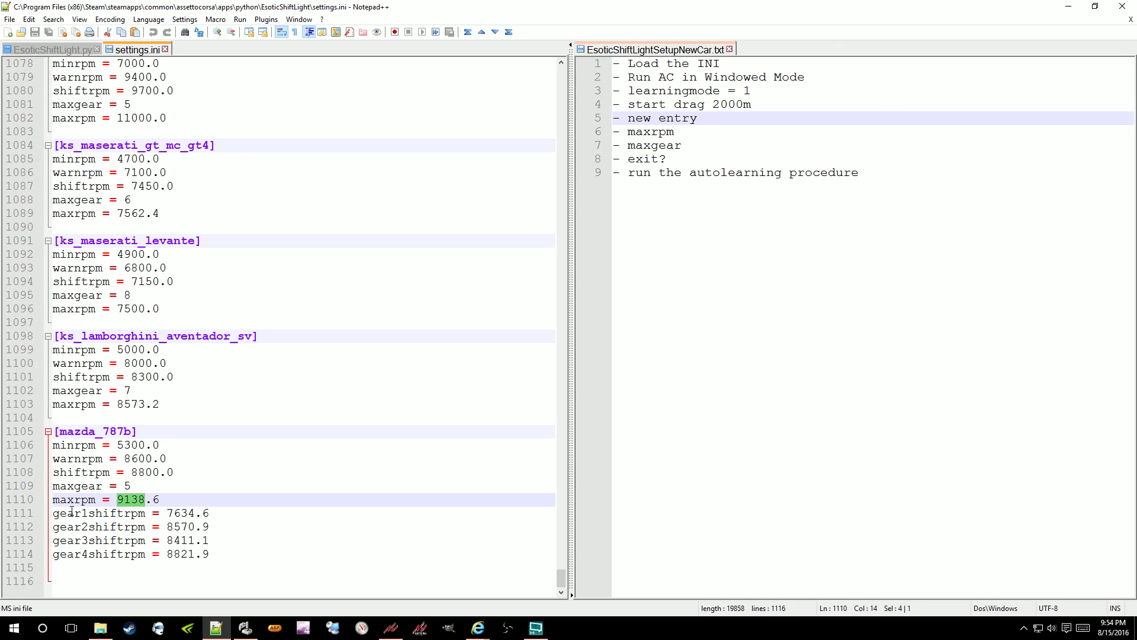
{"action": "left_click", "coordinate": [171, 498]}
{"action": "left_click", "coordinate": [1068, 7]}
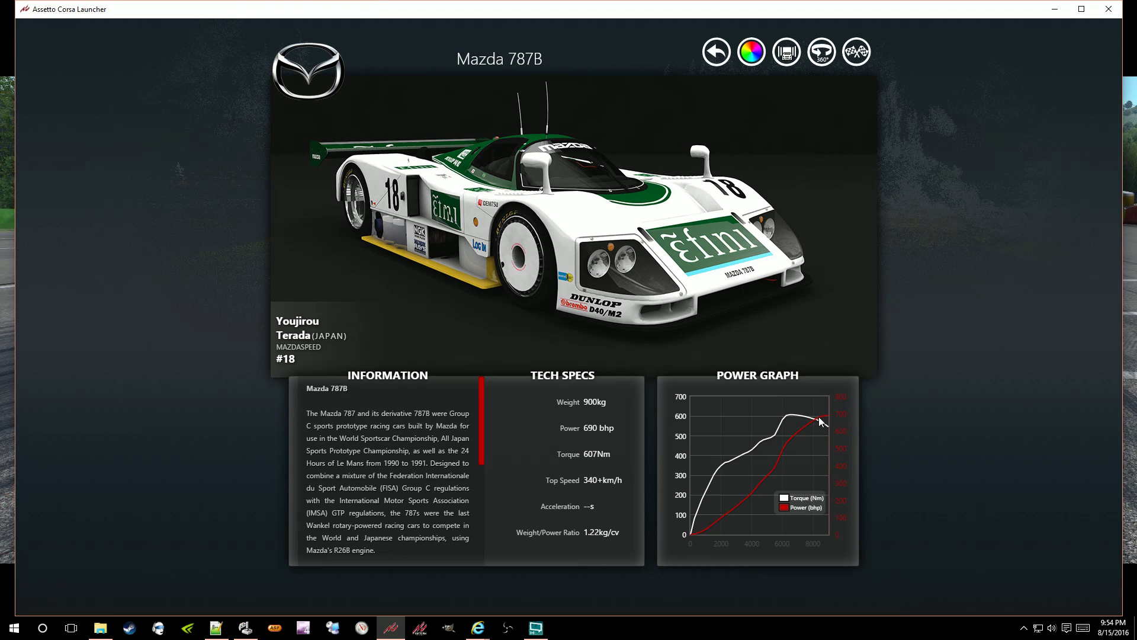